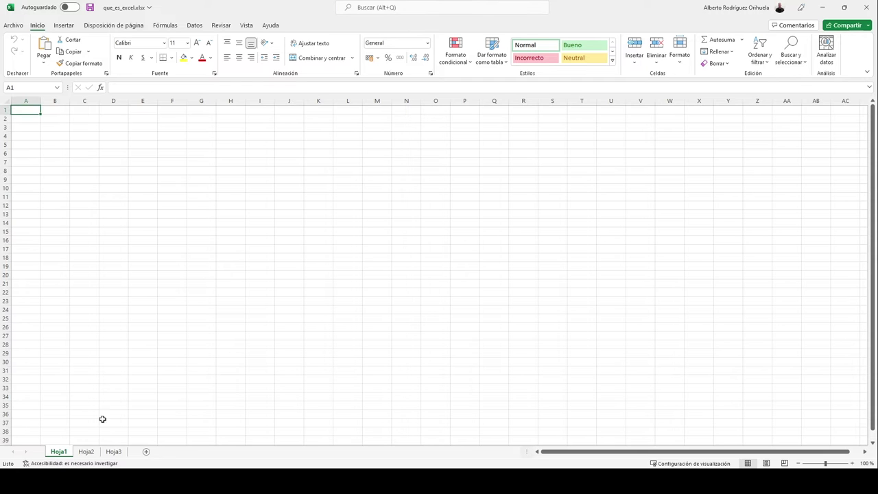
- Switch to Hoja2 and highlight the Referencia, Fecha Alta and Tipo columns in turn
click(88, 452)
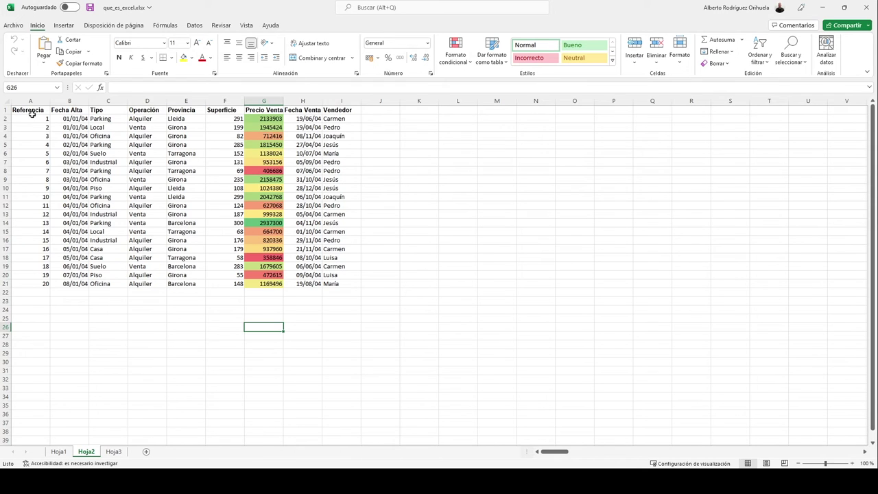
drag(31, 118, 39, 287)
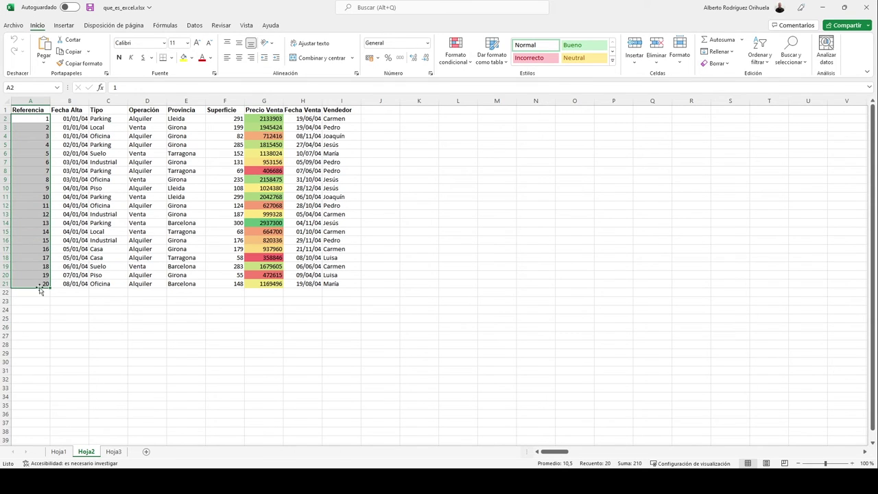
click(109, 337)
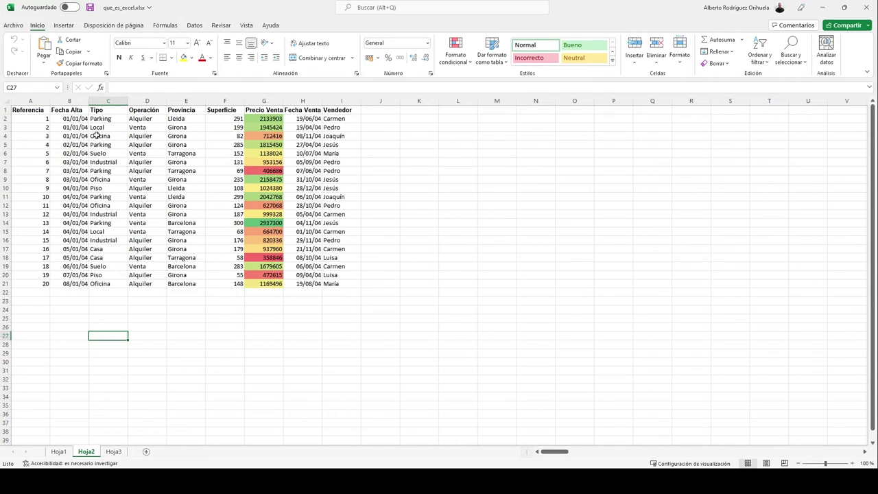
drag(74, 118, 80, 284)
drag(108, 119, 109, 223)
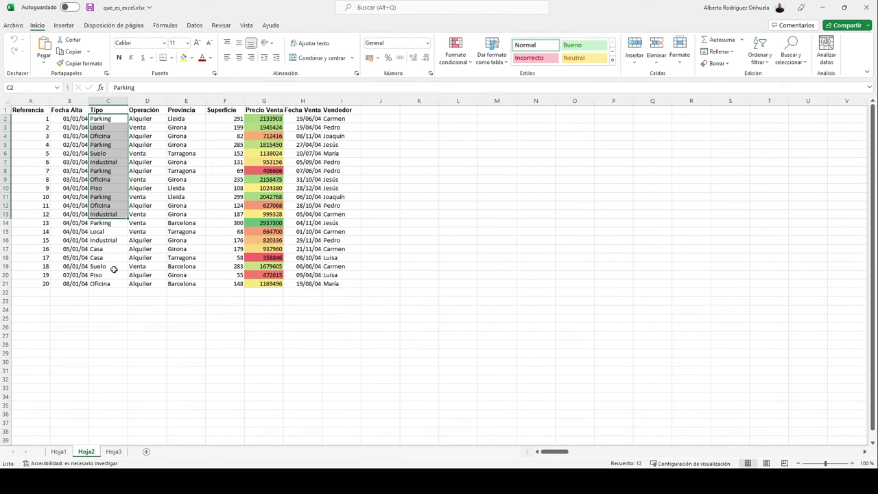
click(105, 266)
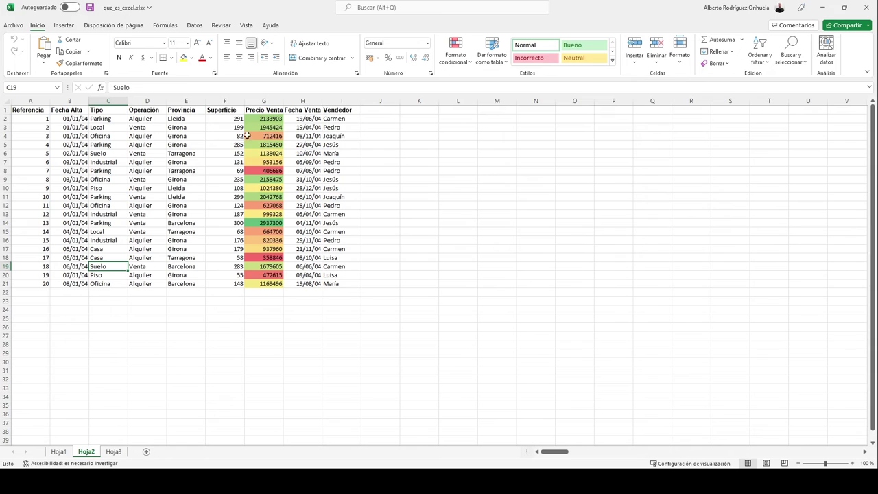
- Highlight the Superficie, Vendedor and Precio Venta columns to review the colour-scaled prices
drag(216, 119, 217, 285)
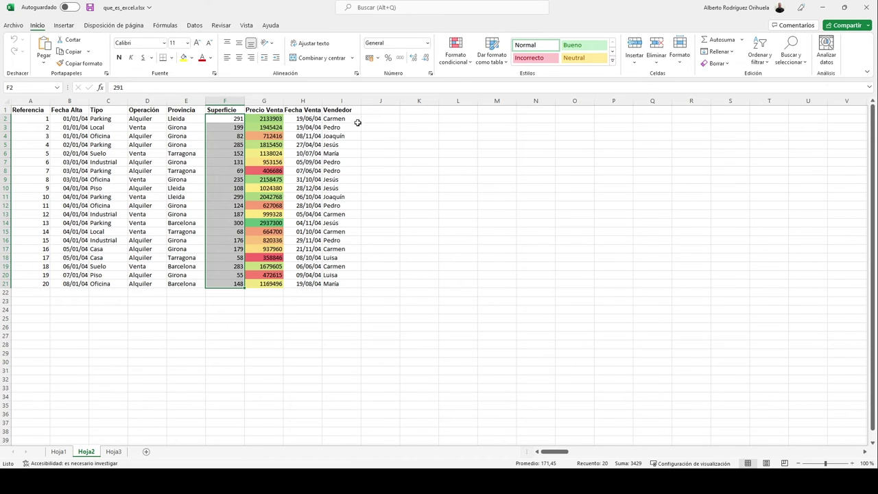
drag(347, 277, 345, 127)
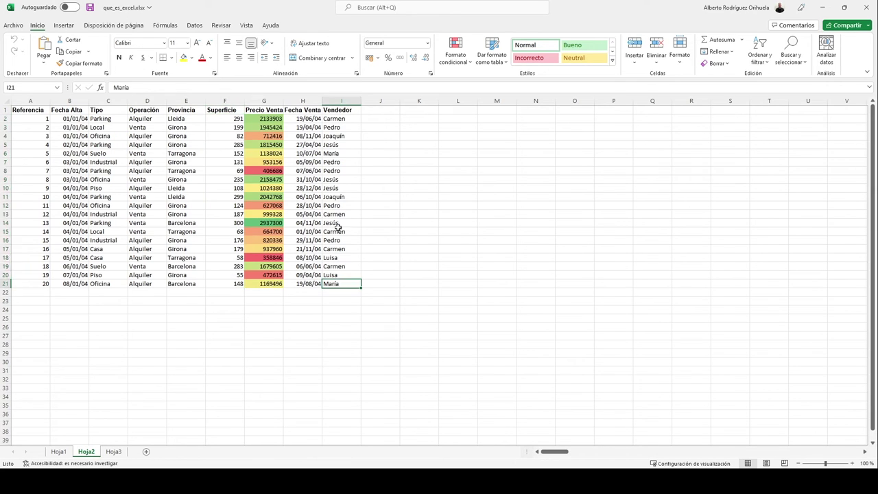
click(418, 231)
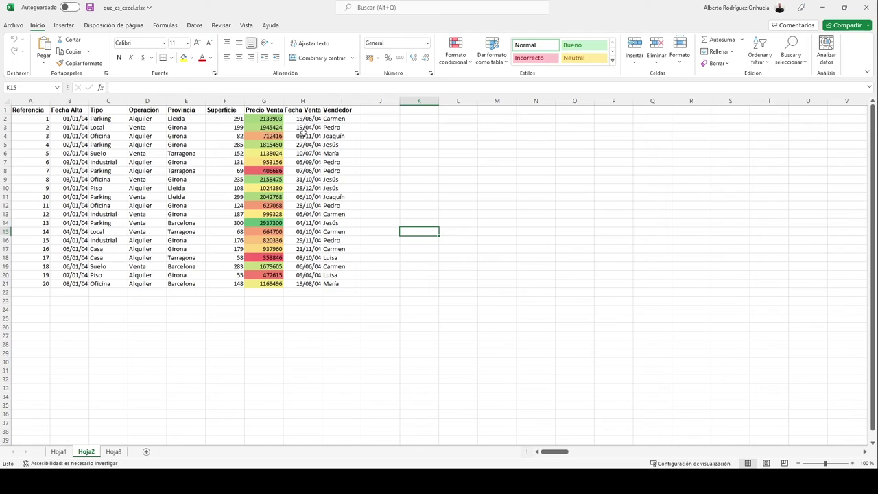
drag(264, 118, 264, 285)
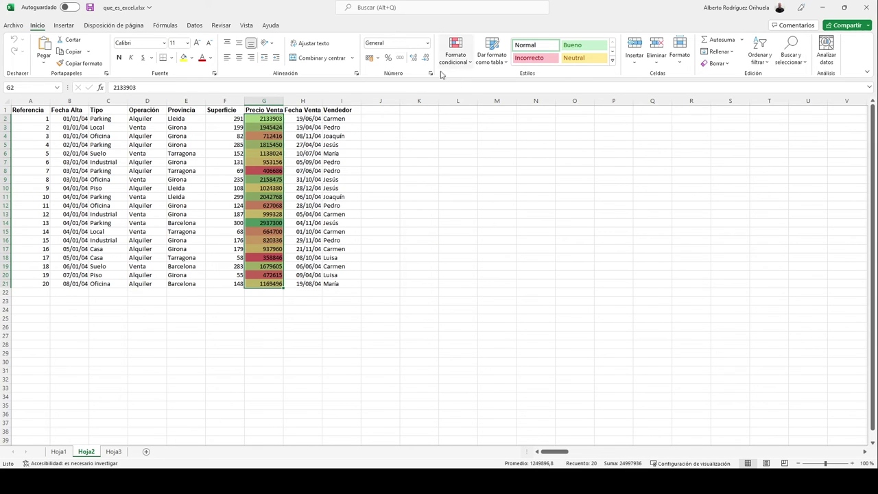
click(341, 170)
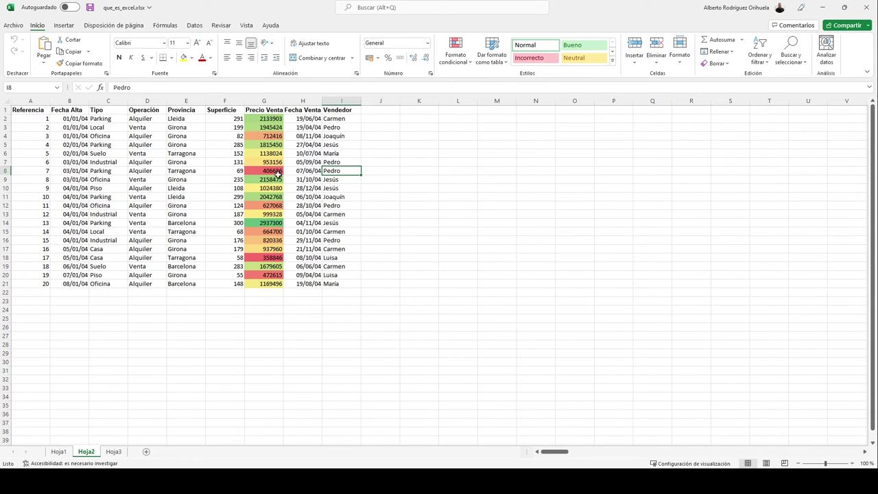
- Inspect cell G20, then select Precio Venta G2:G21 together with Provincia E2:E21
click(268, 276)
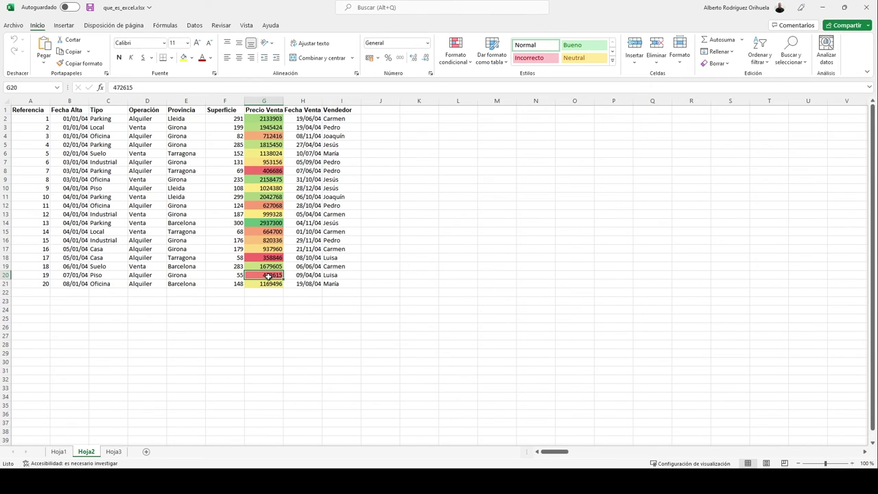
click(287, 326)
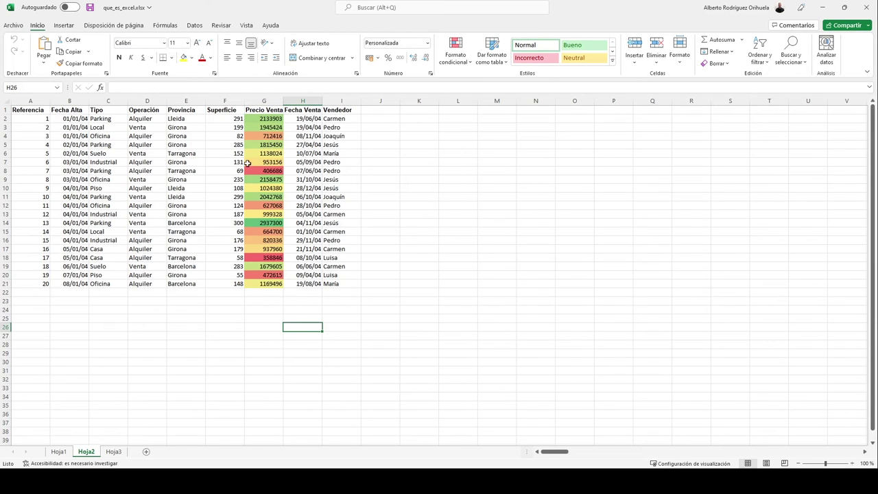
drag(258, 120, 268, 284)
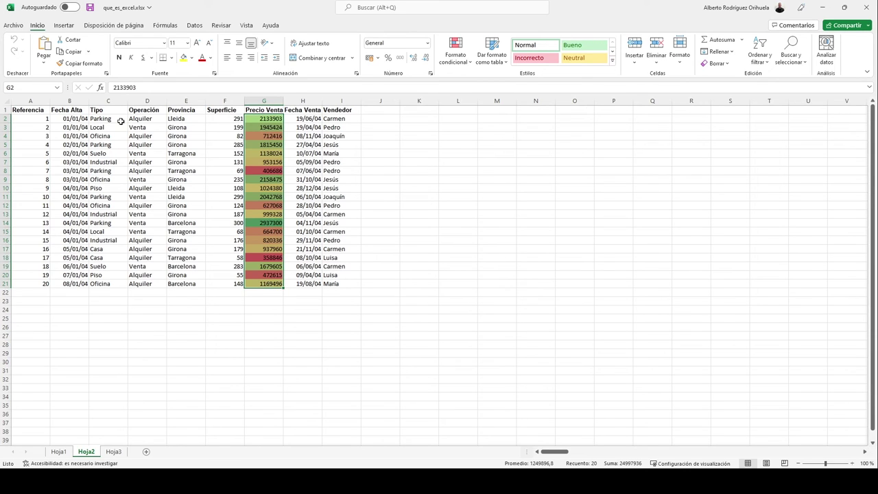
drag(172, 118, 185, 284)
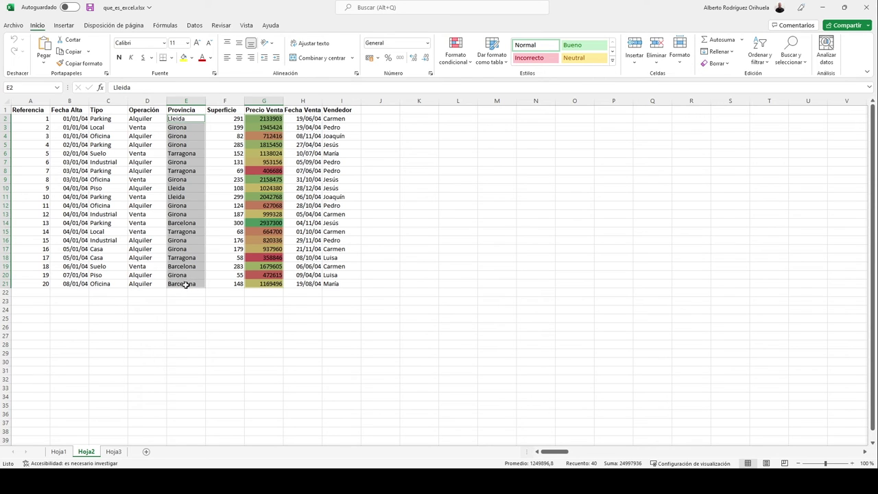
- Insert a recommended PivotChart of summed Precio Venta by Provincia and place it beside the pivot table
click(64, 25)
click(344, 59)
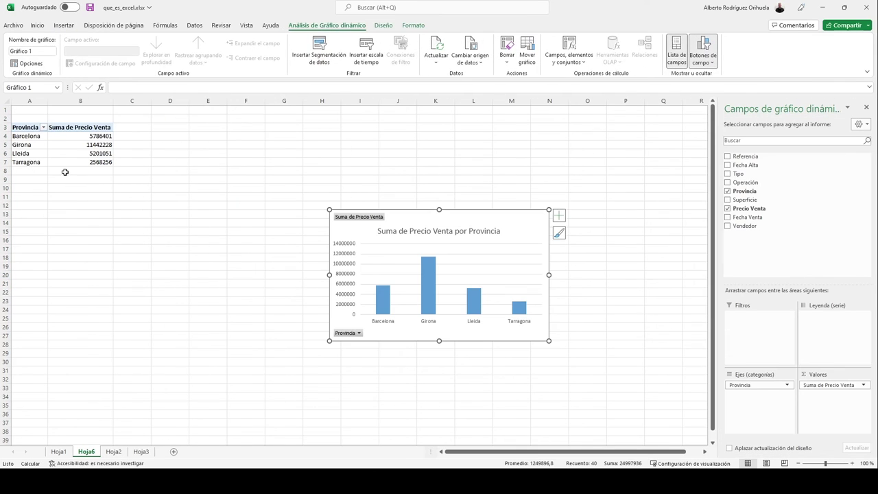
drag(398, 222, 211, 146)
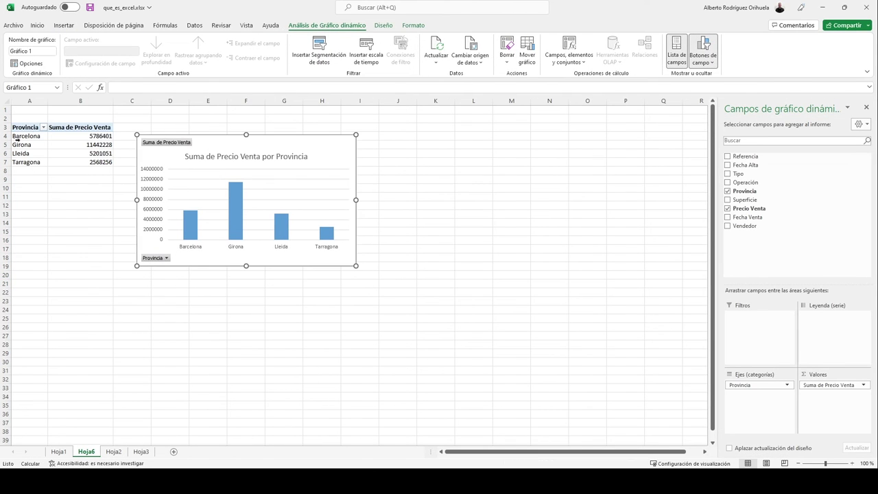
drag(24, 137, 25, 162)
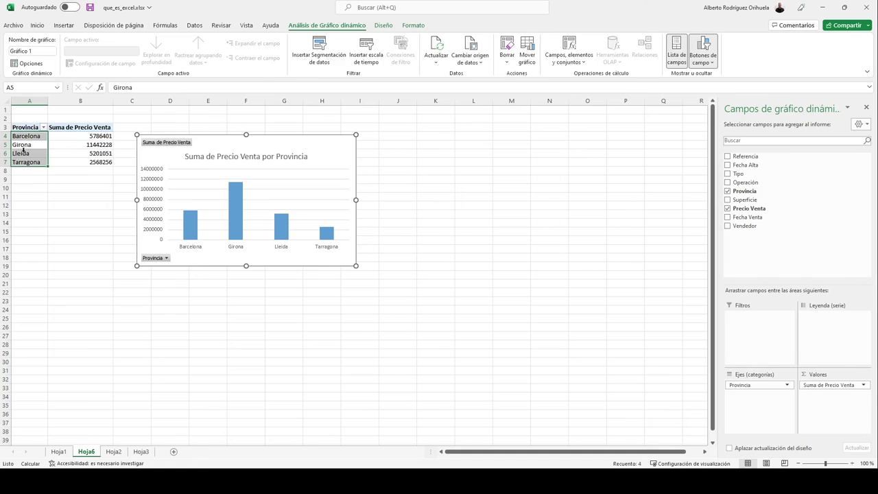
click(290, 255)
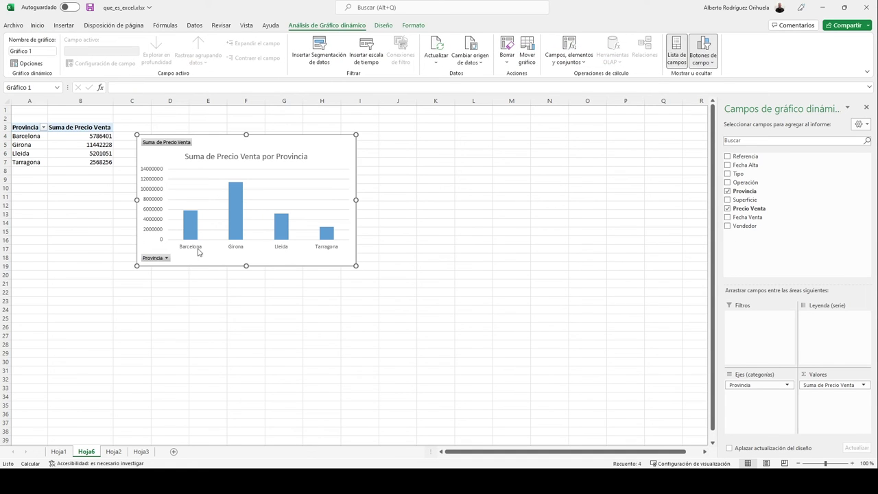
click(416, 254)
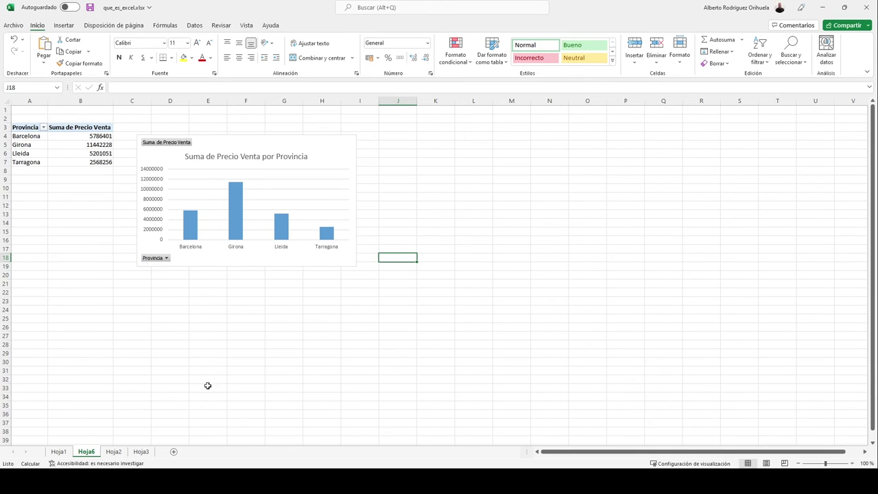
- Go back to the empty Hoja1 sheet
click(59, 451)
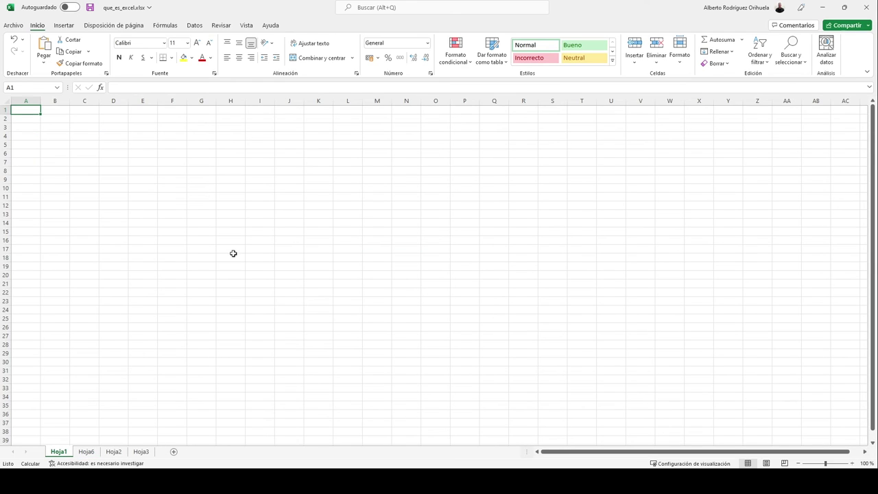